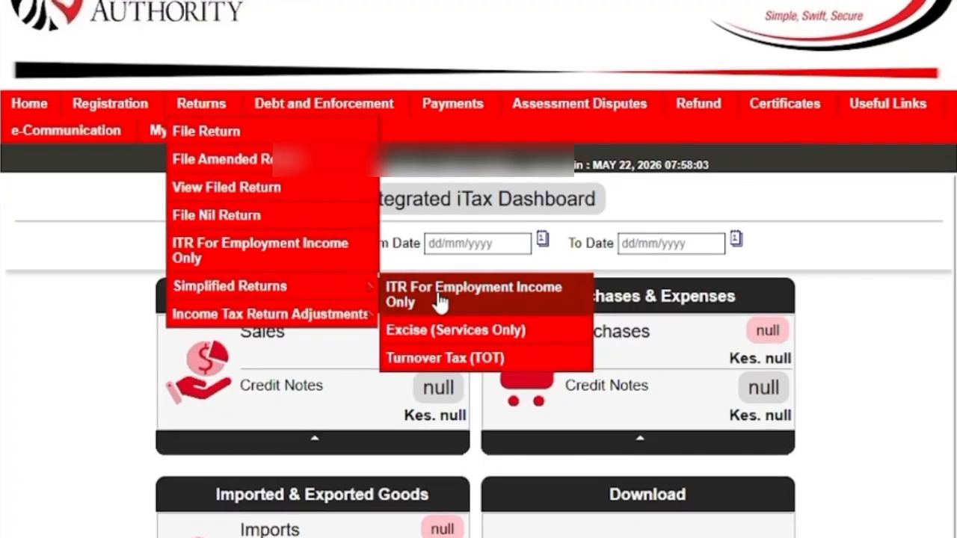
Step: Open the simplified ITR For Employment Income Only return and go to its Section A basic information
{"action": "left_click", "coordinate": [441, 299]}
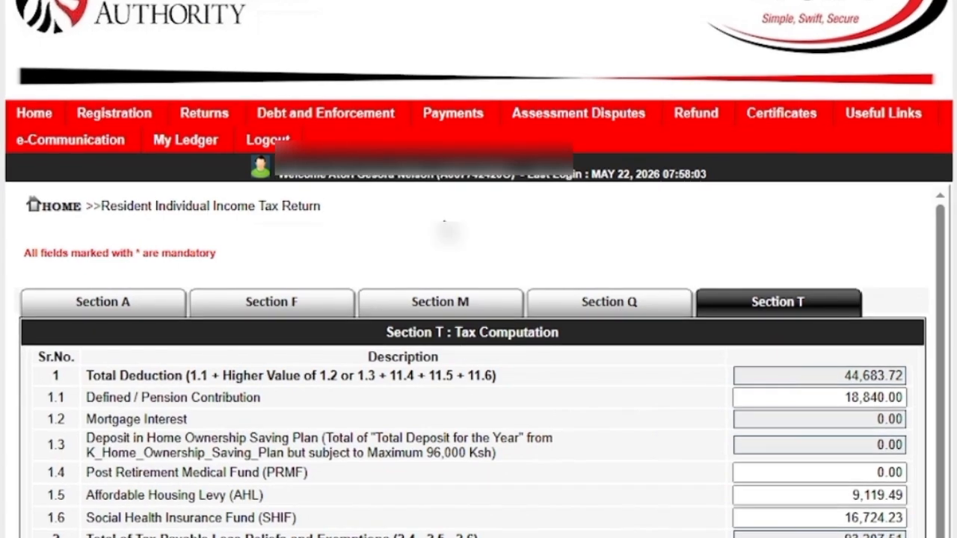
{"action": "left_click", "coordinate": [118, 304]}
{"action": "scroll", "coordinate": [668, 232], "scroll_direction": "down", "scroll_amount": 5}
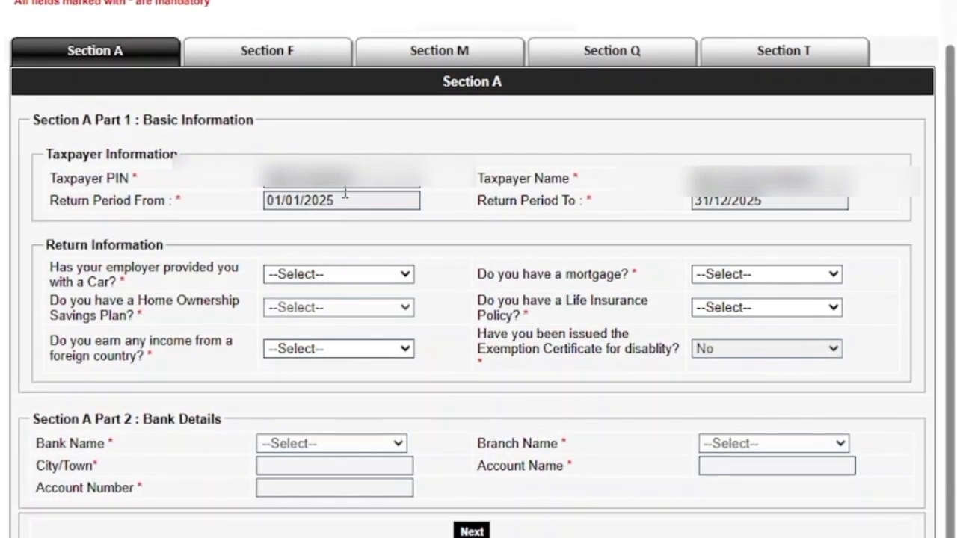
Step: Answer No in Return Information for employer-provided car, foreign income, mortgage and life insurance policy
{"action": "left_click", "coordinate": [336, 282]}
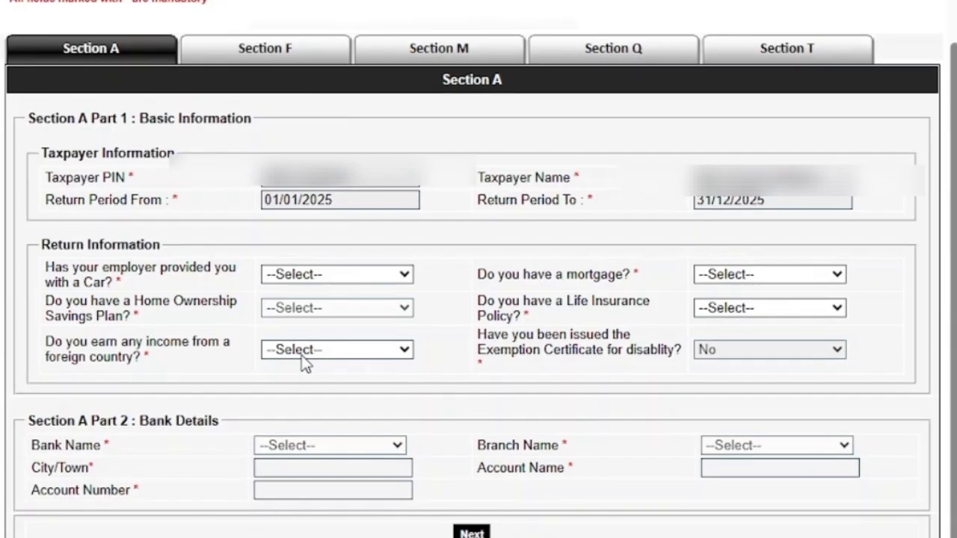
{"action": "left_click", "coordinate": [301, 351]}
{"action": "left_click", "coordinate": [311, 352]}
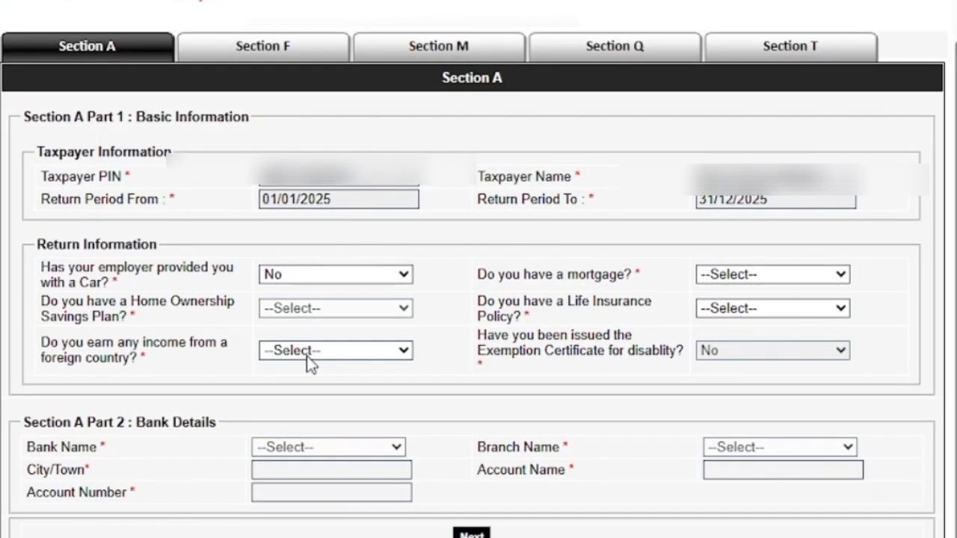
{"action": "left_click", "coordinate": [288, 428]}
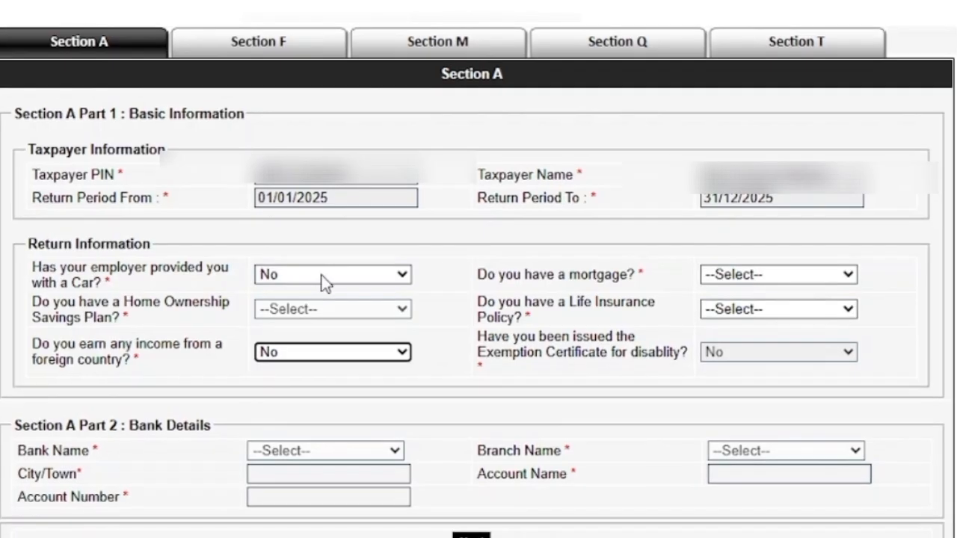
{"action": "left_click", "coordinate": [755, 277]}
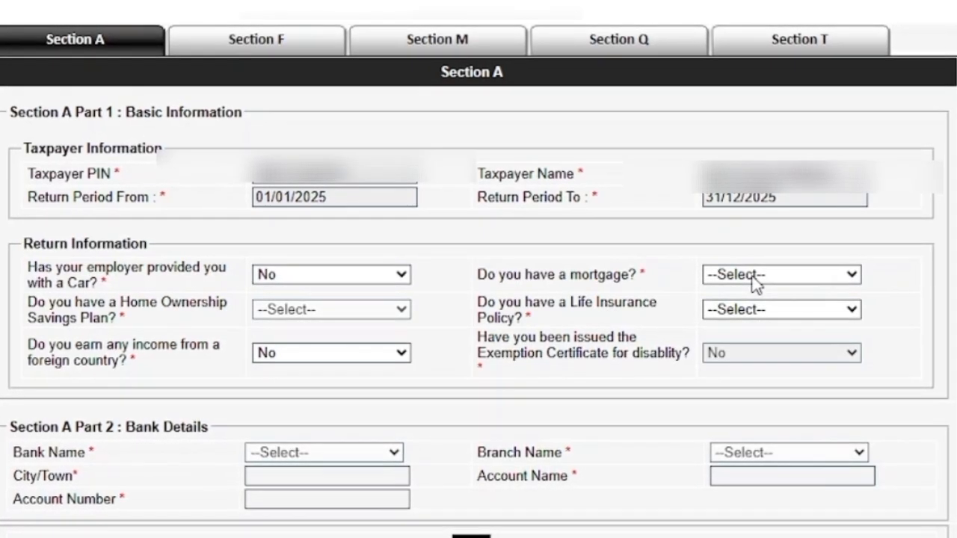
{"action": "left_click", "coordinate": [727, 348]}
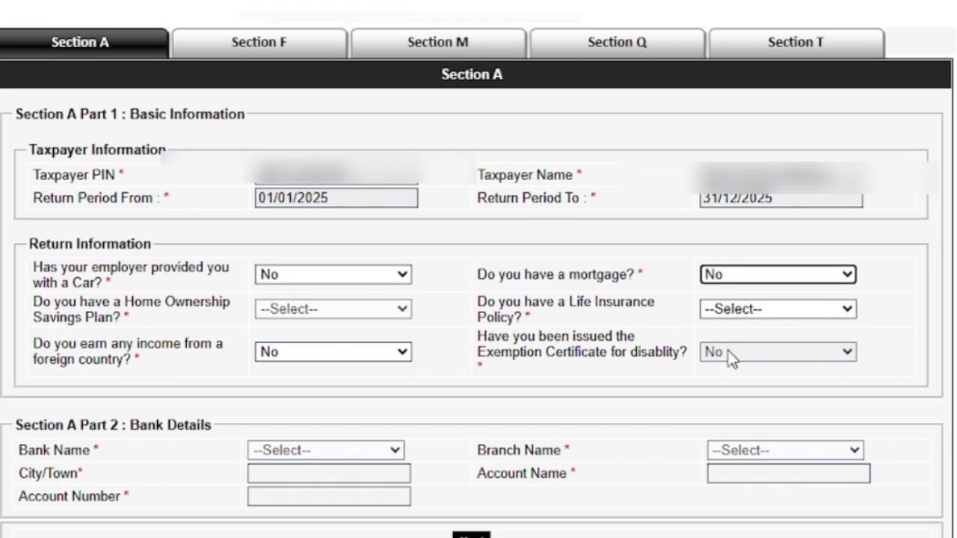
{"action": "left_click", "coordinate": [744, 309]}
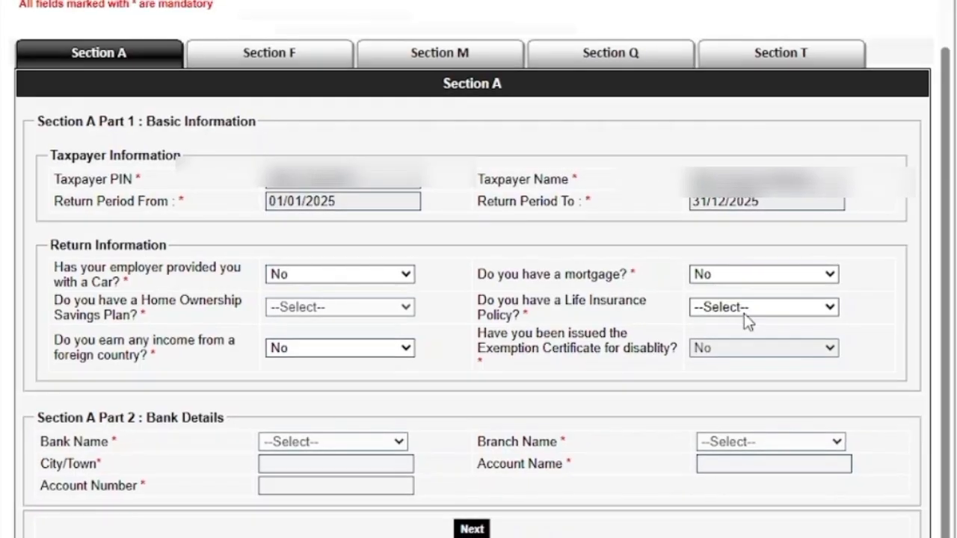
{"action": "left_click", "coordinate": [736, 367]}
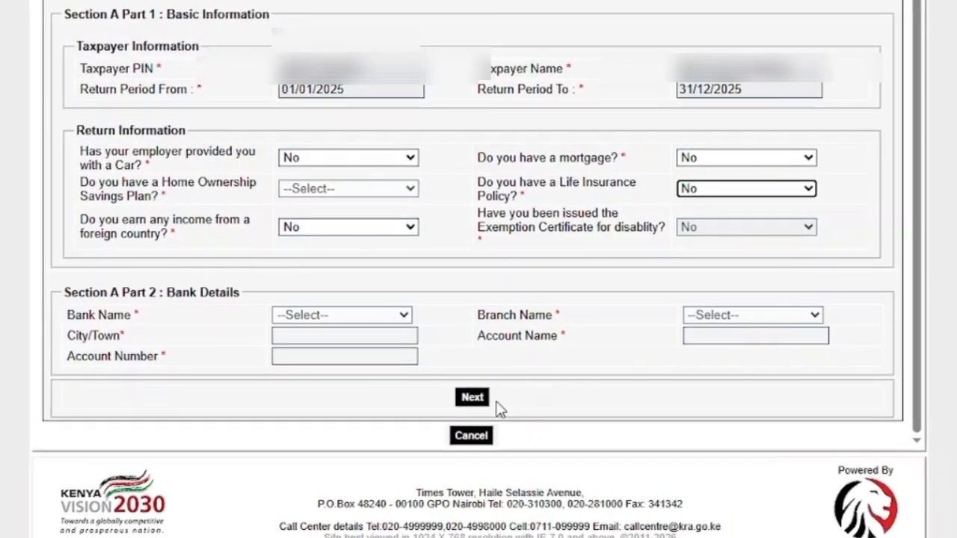
Step: Continue to Section F and fill in the employer's PIN and name for GARDAWORLD SERVICES KENYA LIMITED
{"action": "left_click", "coordinate": [473, 398]}
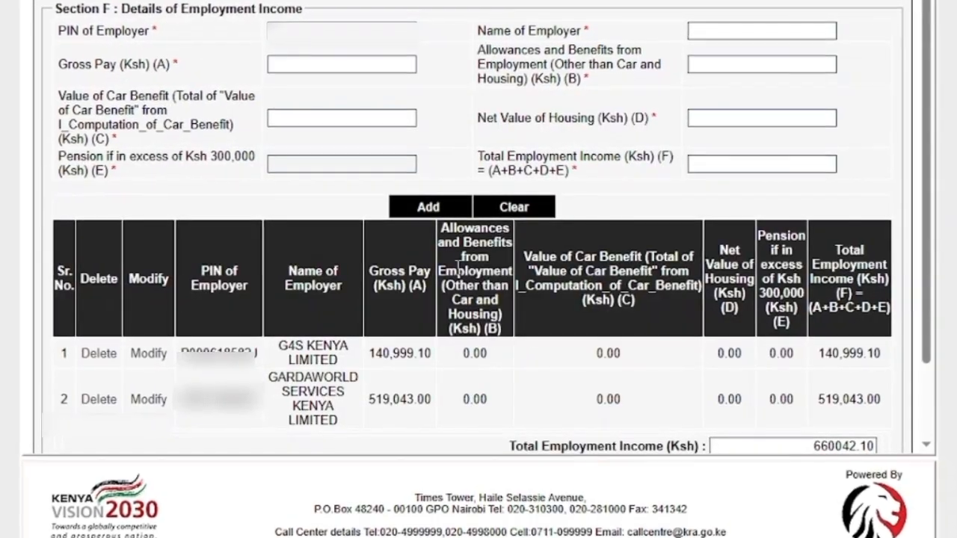
{"action": "scroll", "coordinate": [457, 266], "scroll_direction": "down", "scroll_amount": 3}
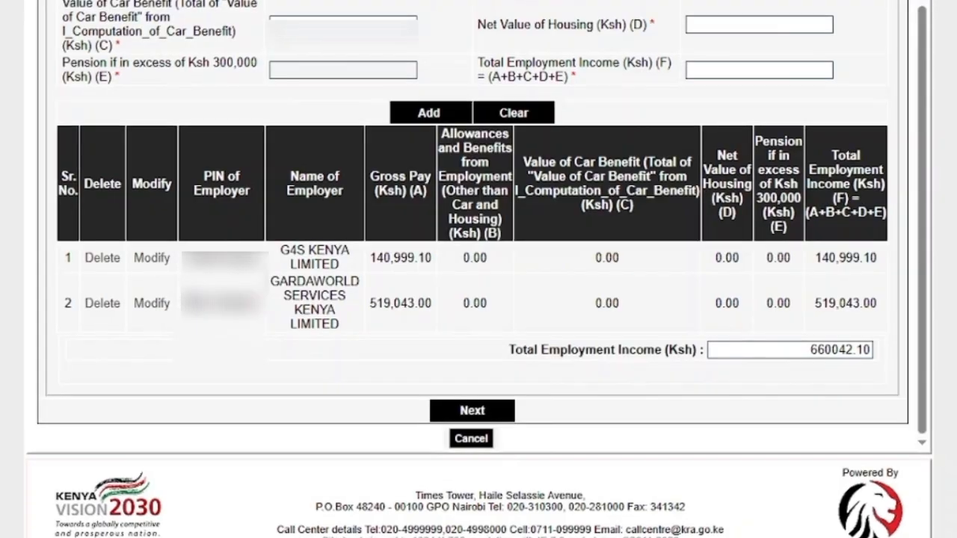
{"action": "double_click", "coordinate": [227, 303]}
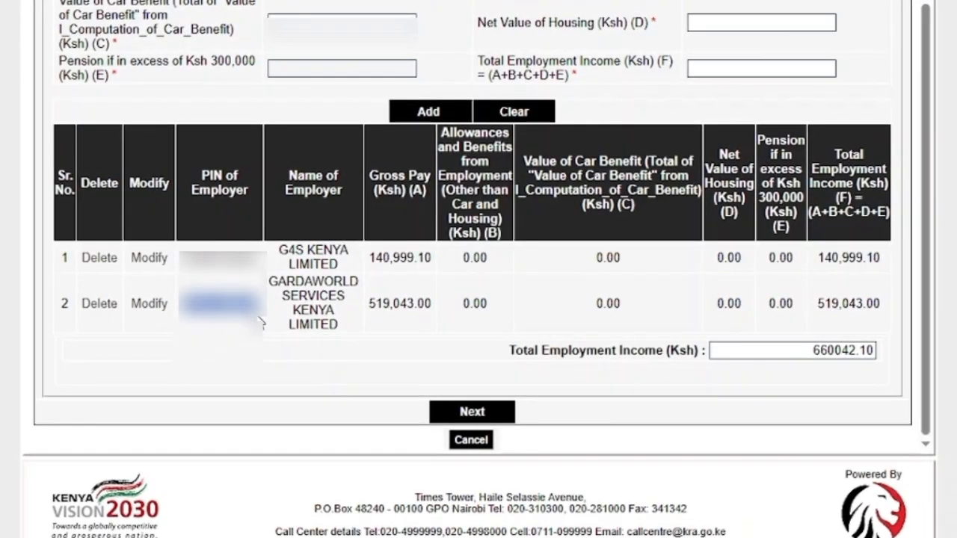
{"action": "scroll", "coordinate": [332, 14], "scroll_direction": "up", "scroll_amount": 1}
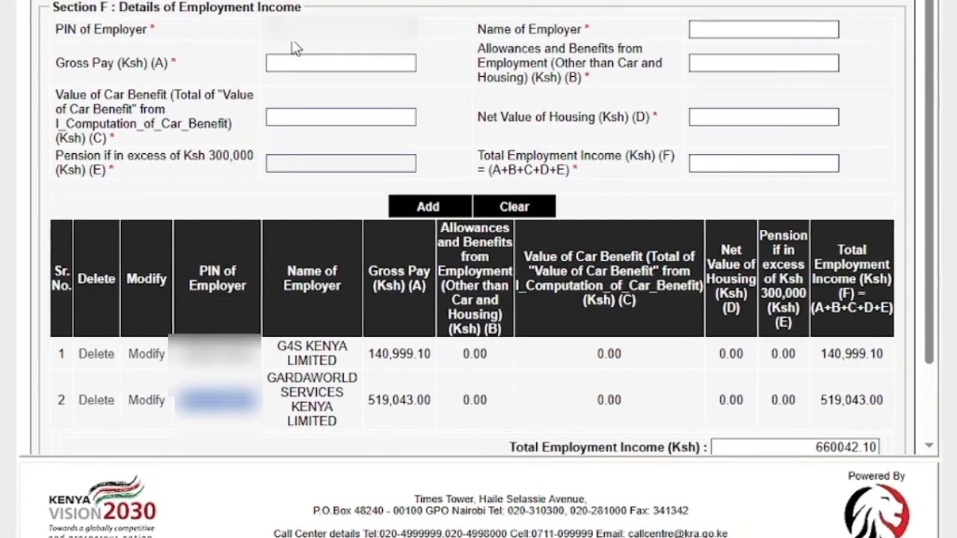
{"action": "left_click", "coordinate": [300, 30]}
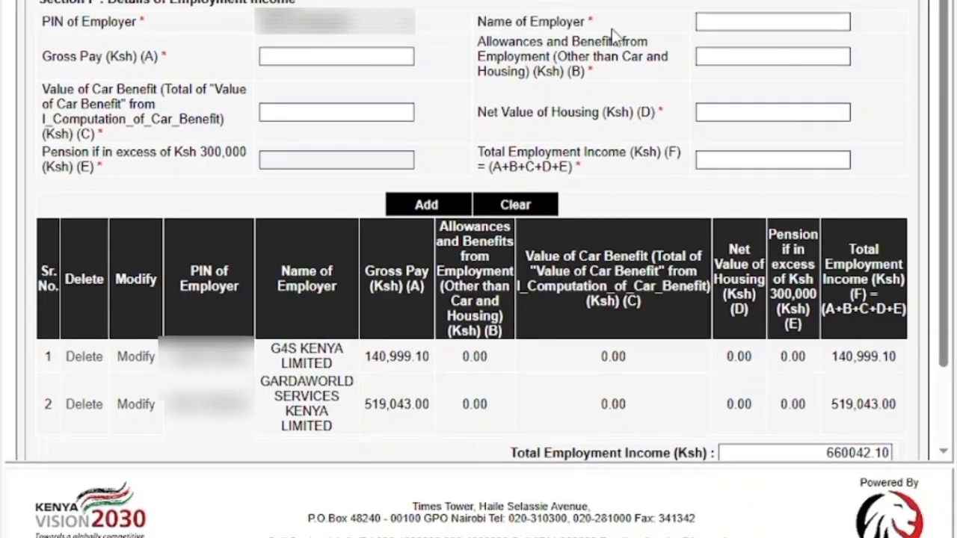
{"action": "left_click", "coordinate": [723, 26]}
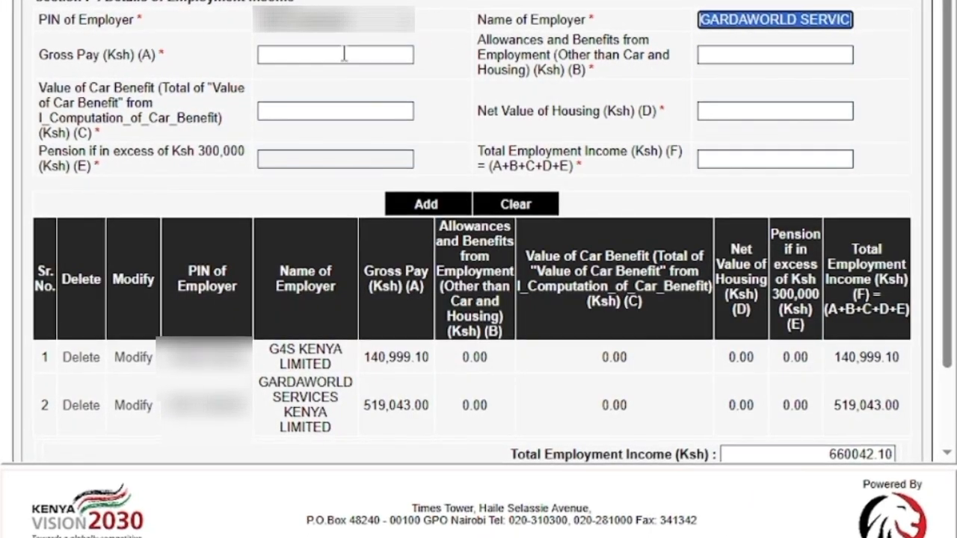
Step: Set Gross Pay to 660,042.10 and enter 0.00 for allowances and benefits, car benefit and net value of housing
{"action": "left_click", "coordinate": [347, 57]}
{"action": "scroll", "coordinate": [544, 241], "scroll_direction": "down", "scroll_amount": 2}
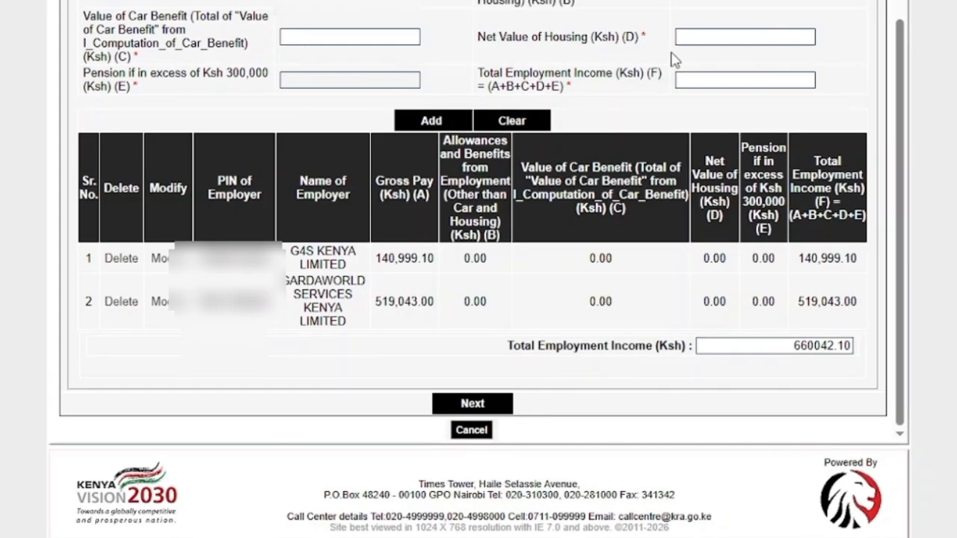
{"action": "scroll", "coordinate": [676, 60], "scroll_direction": "up", "scroll_amount": 2}
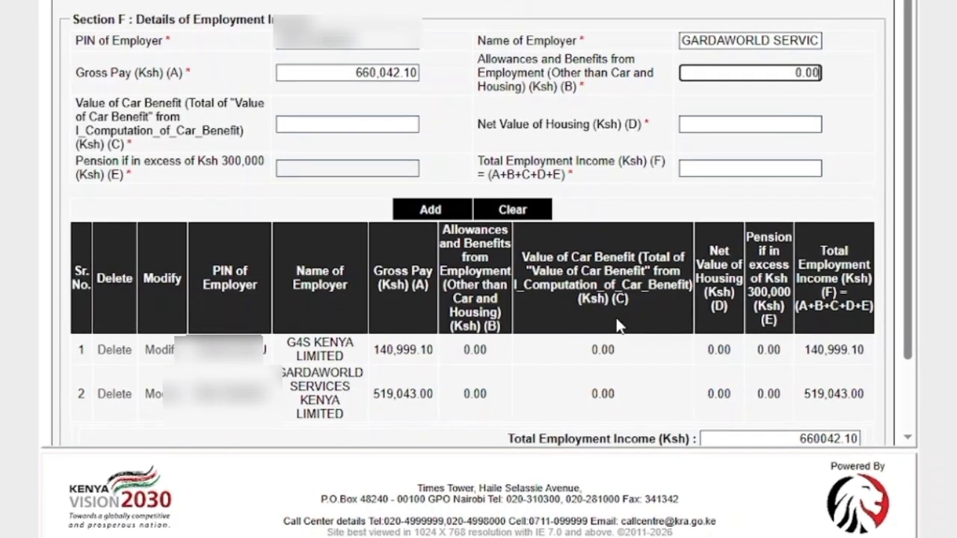
{"action": "key", "text": "Tab"}
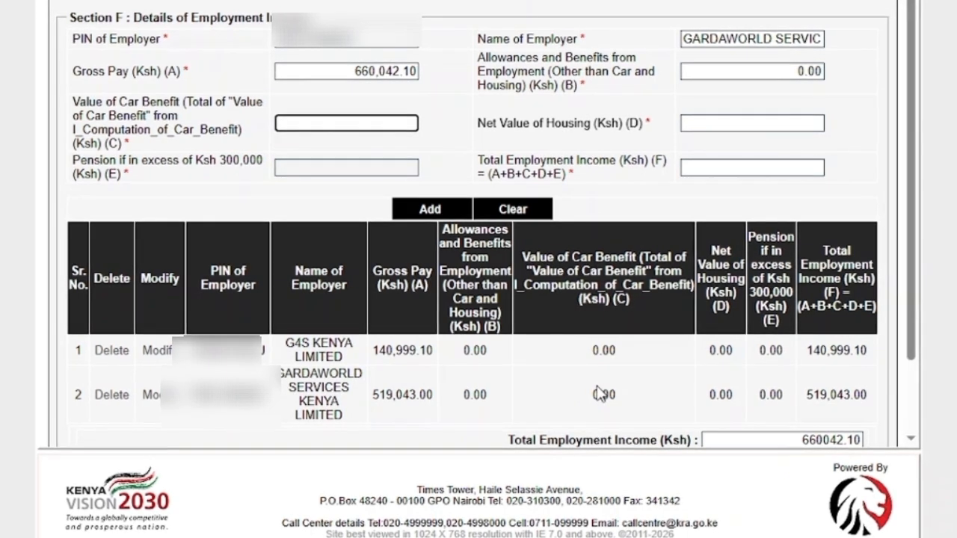
{"action": "key", "text": "Tab"}
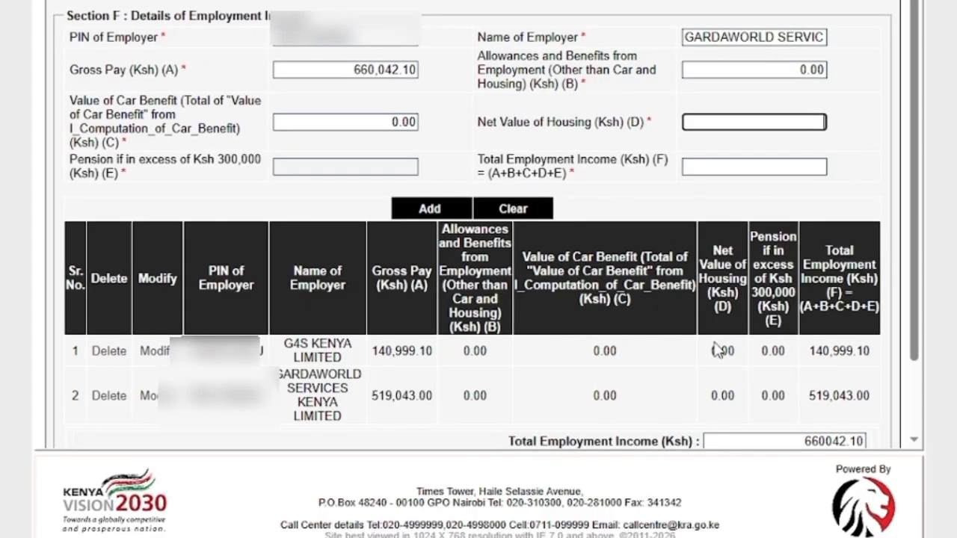
{"action": "type", "text": "0"}
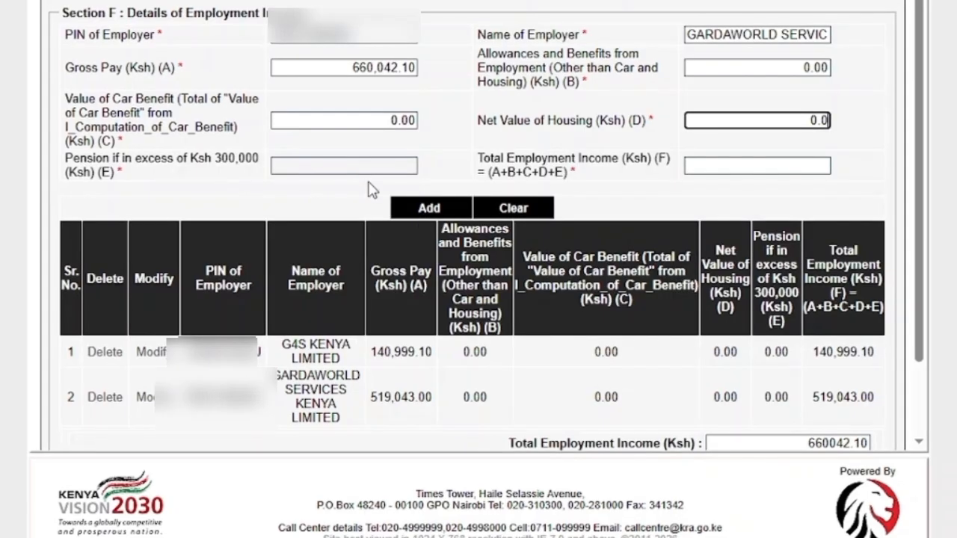
{"action": "left_click", "coordinate": [357, 162]}
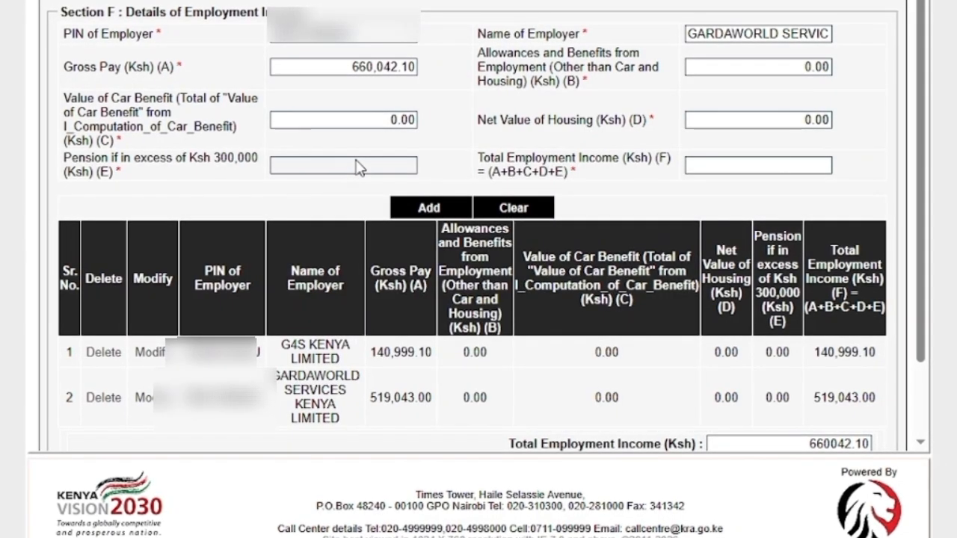
{"action": "key", "text": "Tab"}
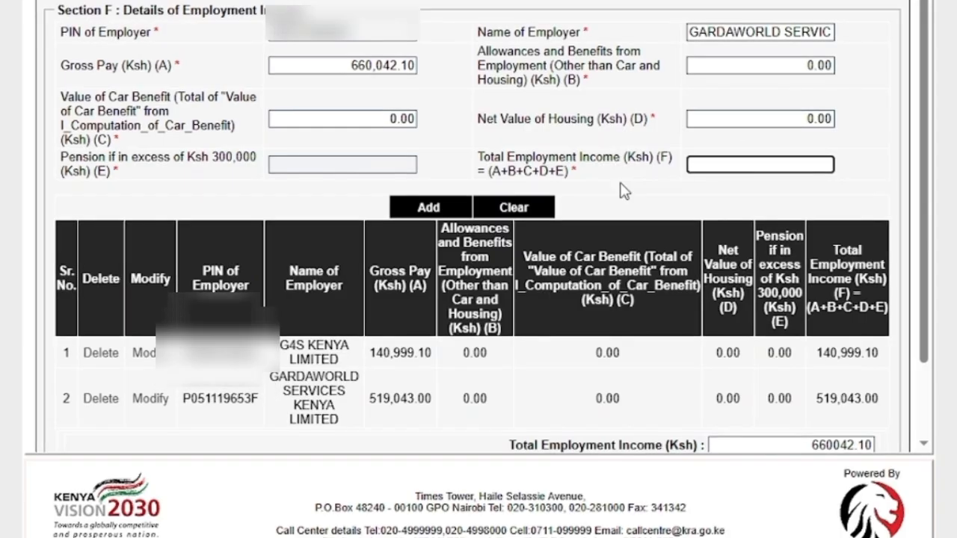
Step: Continue to Section M and review the taxable salaries listed for G4S KENYA LIMITED and GARDAWORLD SERVICES KENYA LIMITED
{"action": "scroll", "coordinate": [625, 192], "scroll_direction": "down", "scroll_amount": 3}
{"action": "left_click", "coordinate": [474, 414]}
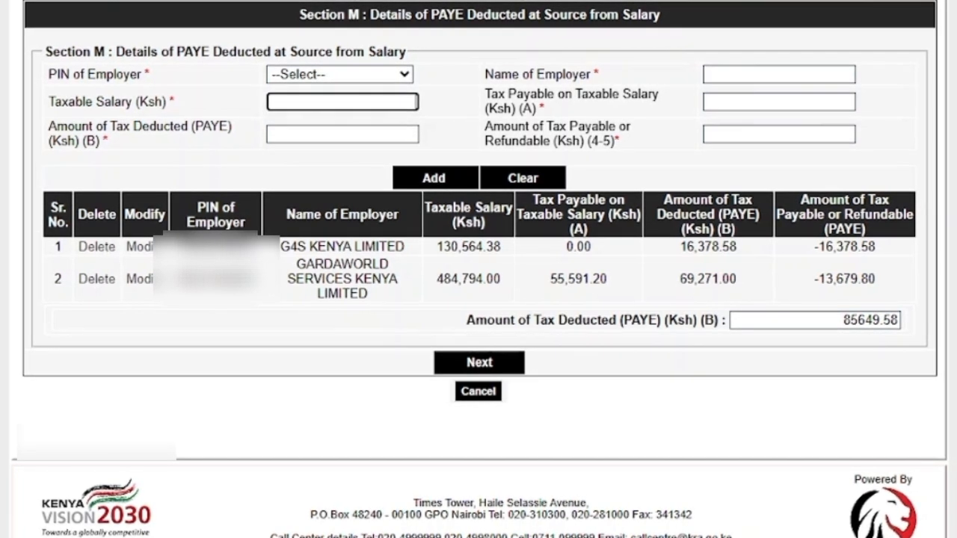
{"action": "left_click_drag", "start_coordinate": [174, 279], "coordinate": [254, 279]}
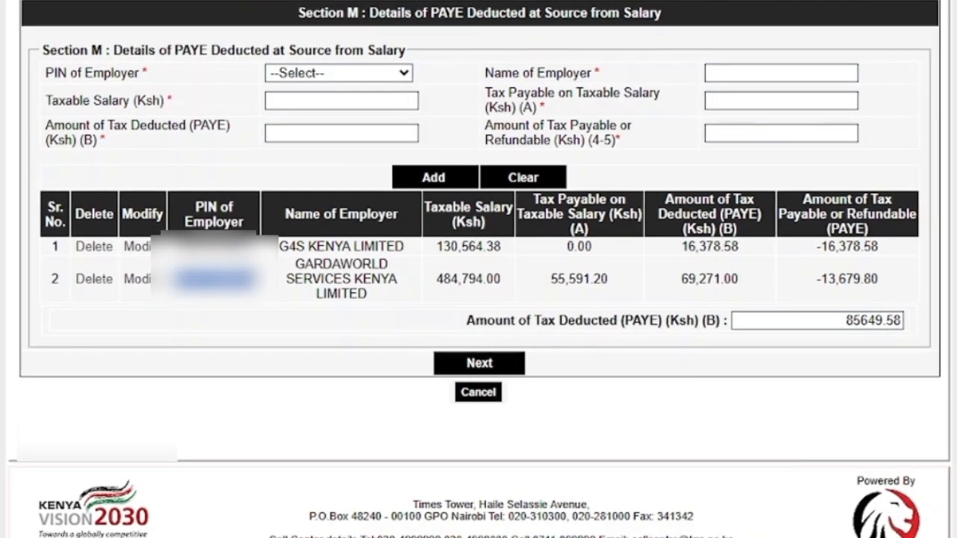
{"action": "left_click", "coordinate": [297, 99]}
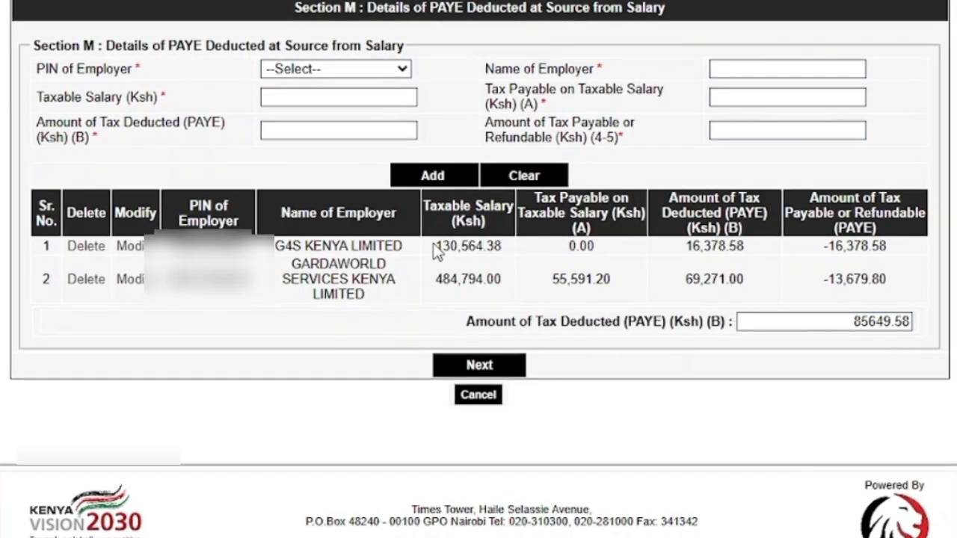
{"action": "left_click_drag", "start_coordinate": [436, 246], "coordinate": [504, 245]}
{"action": "left_click_drag", "start_coordinate": [436, 279], "coordinate": [476, 276]}
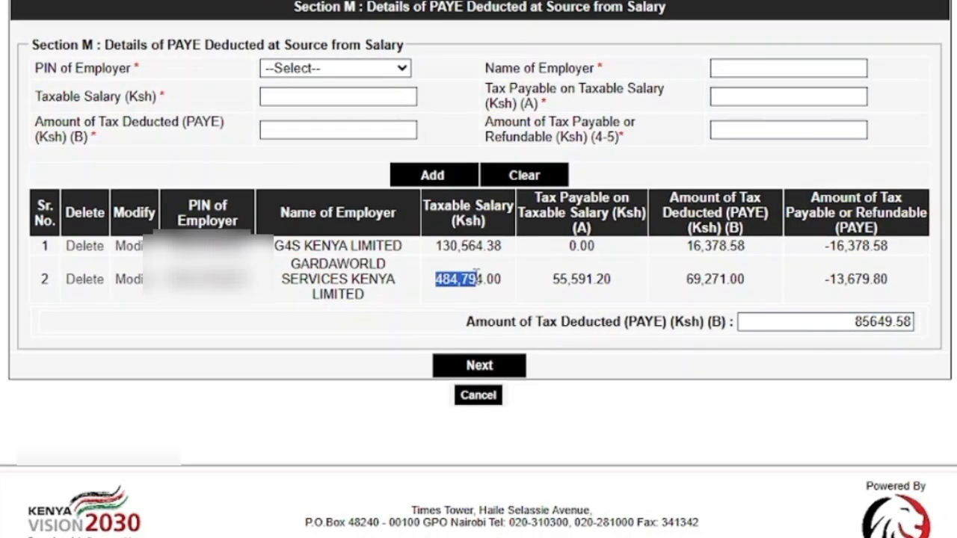
{"action": "left_click", "coordinate": [533, 264]}
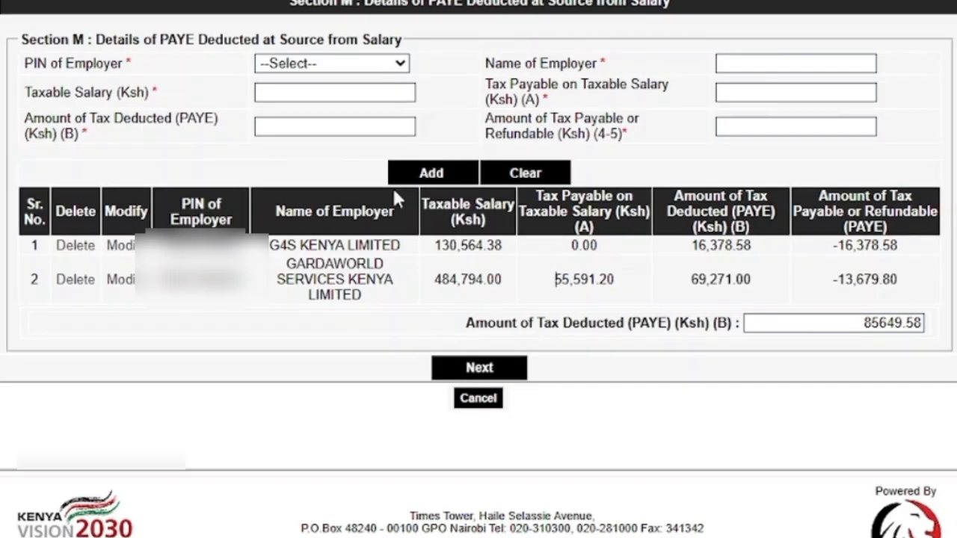
Step: Set Taxable Salary to 615,358.38 and Tax Payable on Taxable Salary to 55,591.20 in Section M
{"action": "left_click", "coordinate": [318, 87]}
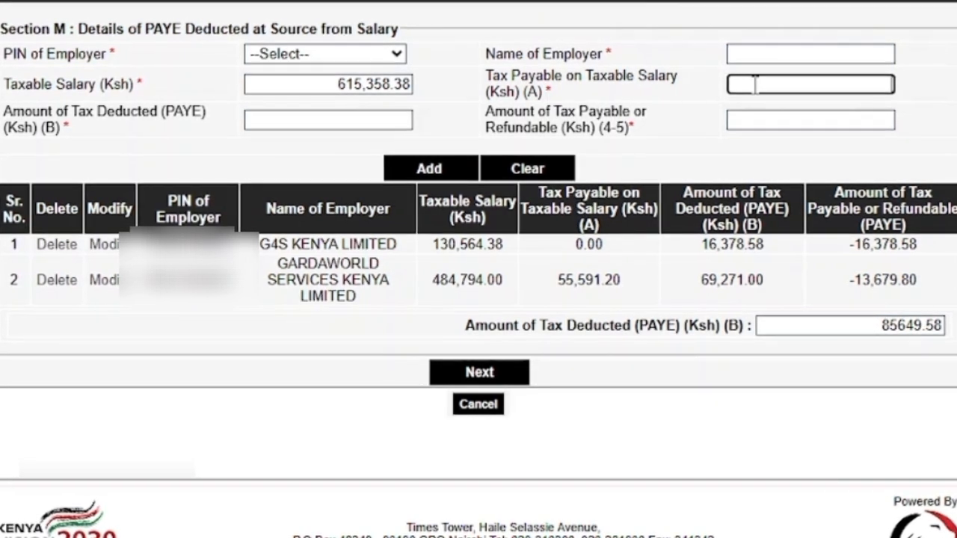
{"action": "type", "text": "55,591"}
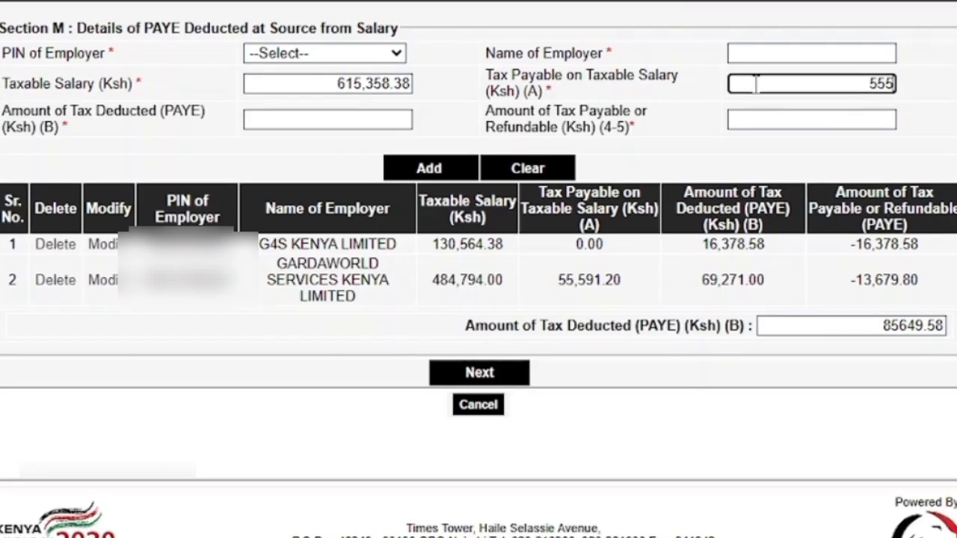
{"action": "type", "text": ".20"}
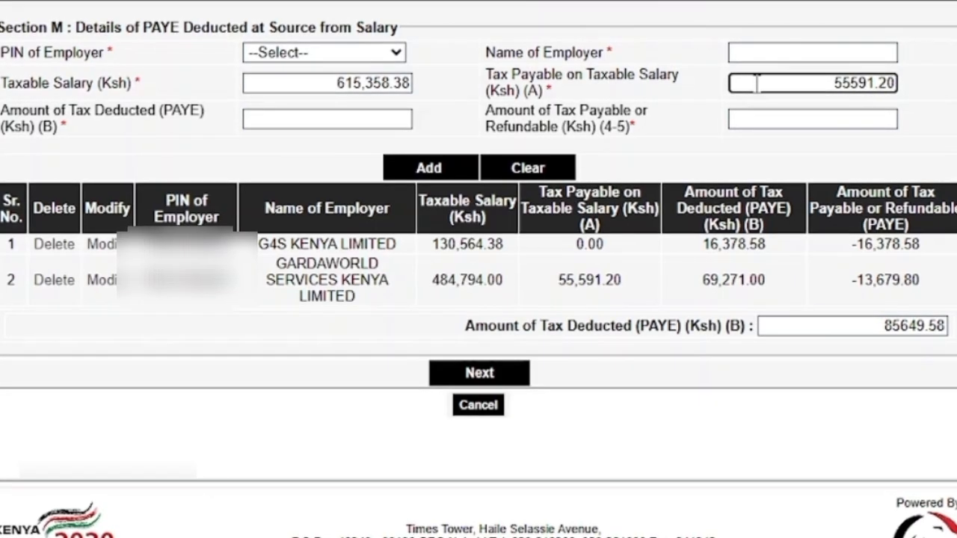
Step: Set Amount of Tax Deducted (PAYE) to 85,649.58 and enter -30,058 as the amount of tax payable or refundable
{"action": "key", "text": "Tab"}
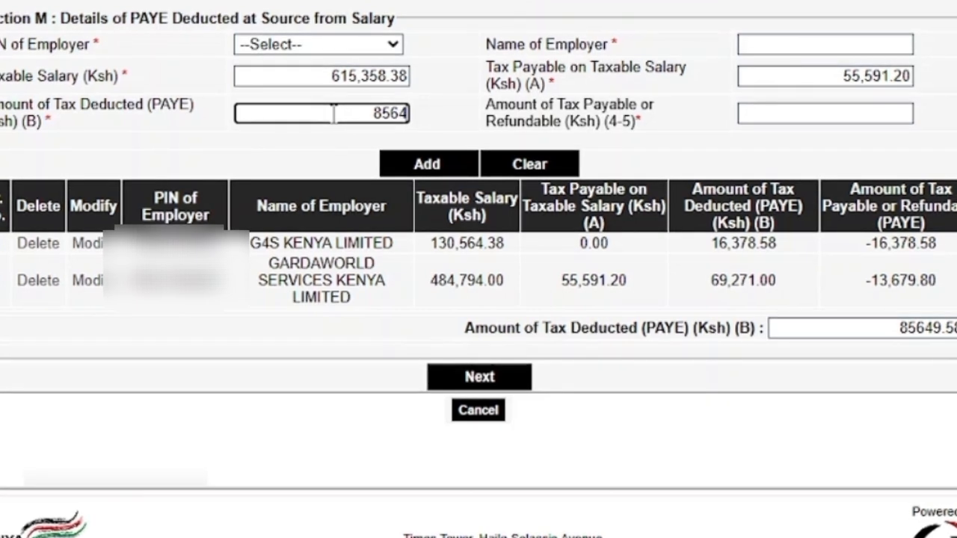
{"action": "type", "text": "9"}
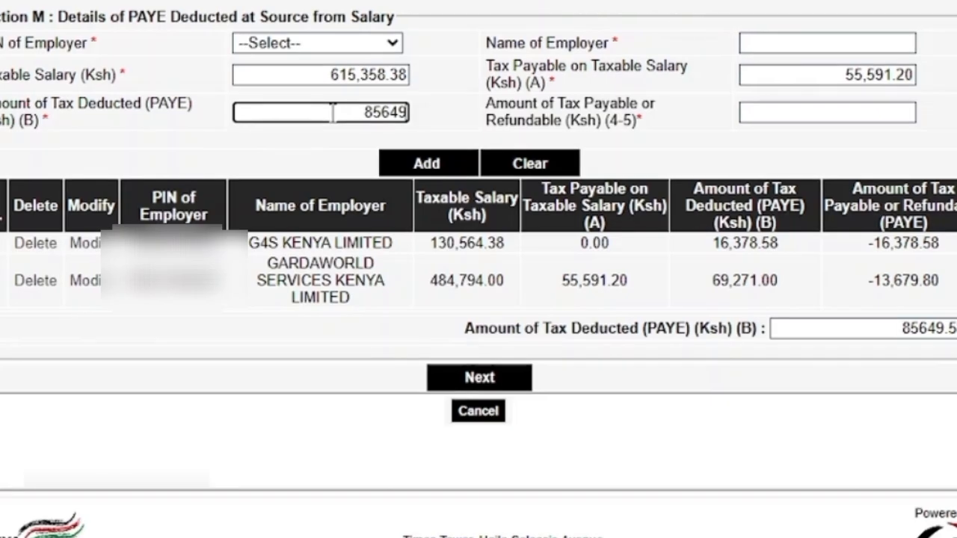
{"action": "type", "text": ".58"}
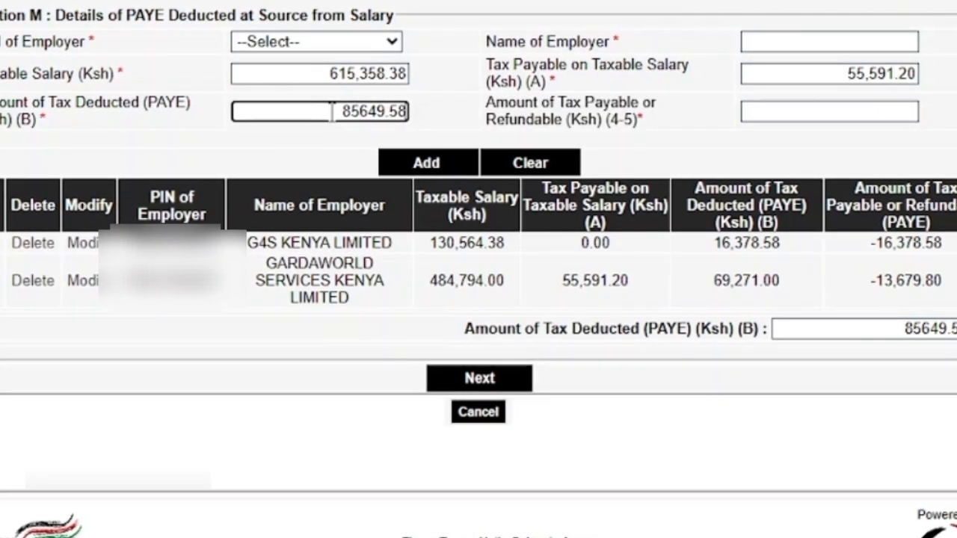
{"action": "left_click", "coordinate": [797, 106]}
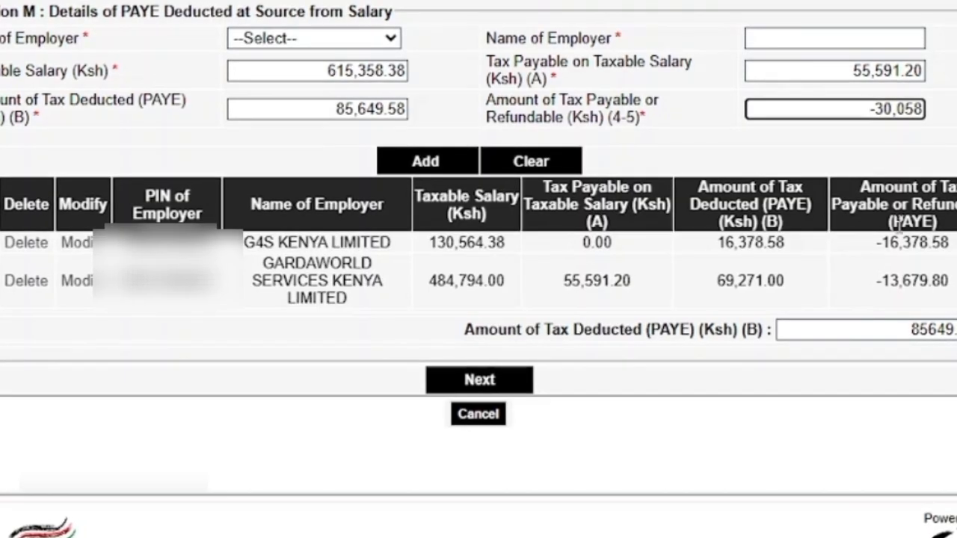
Step: Continue past the Section M PAYE details and the Section Q tax payments to the Section T tax computation
{"action": "left_click", "coordinate": [478, 380]}
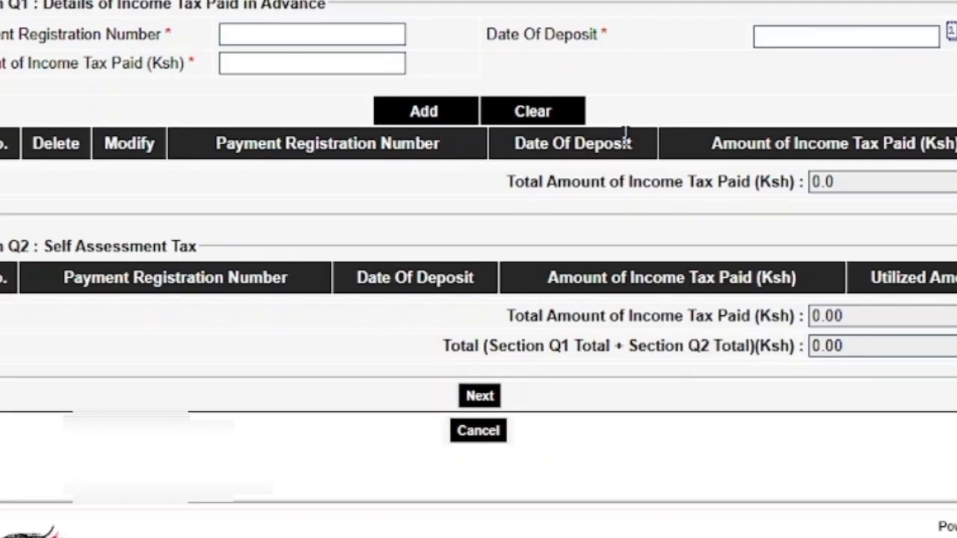
{"action": "left_click", "coordinate": [487, 404]}
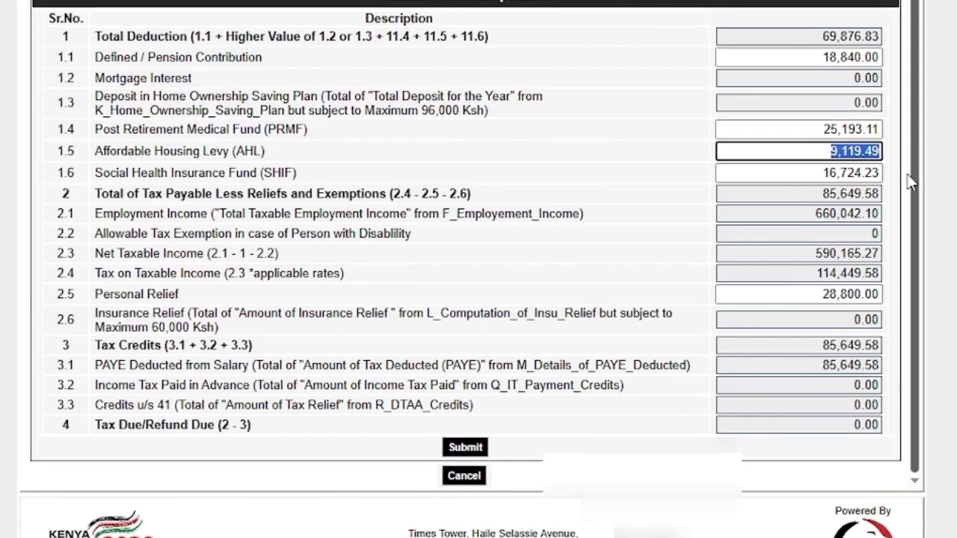
Step: Submit the completed tax return, confirm the submission and download the returns receipt
{"action": "left_click", "coordinate": [667, 293]}
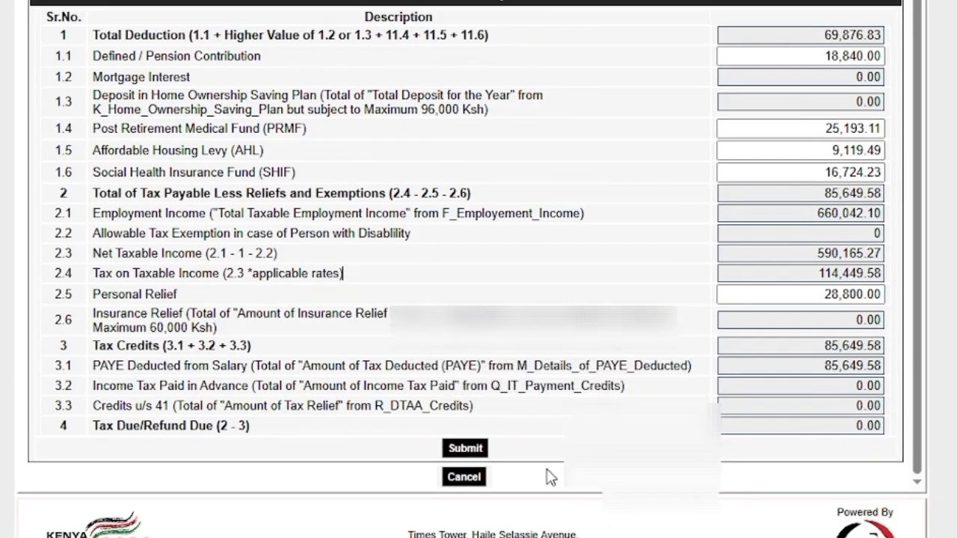
{"action": "left_click", "coordinate": [472, 449]}
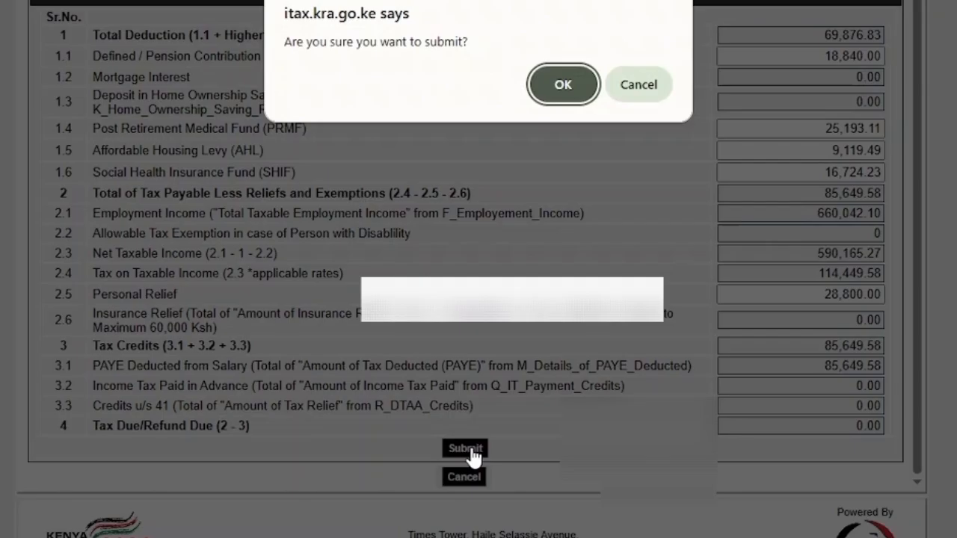
{"action": "left_click", "coordinate": [562, 86]}
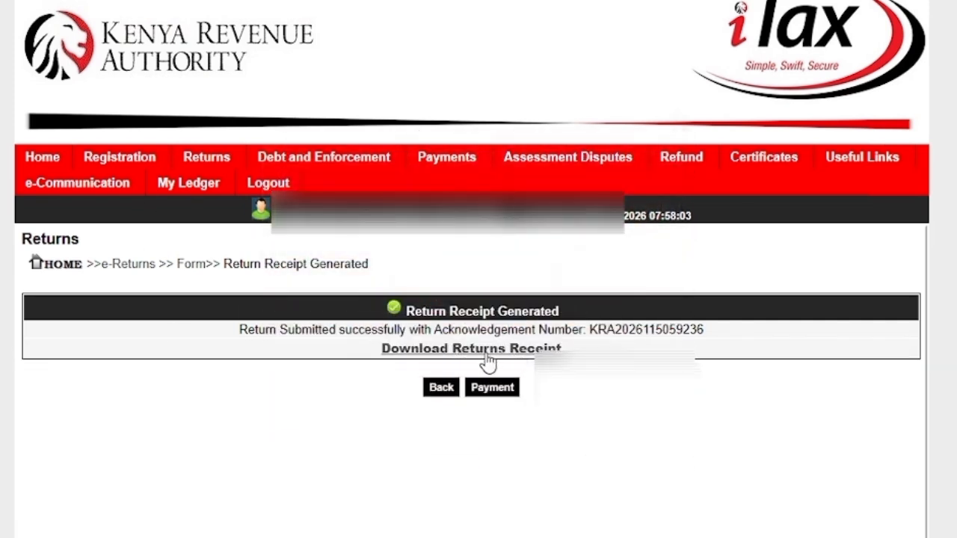
{"action": "left_click", "coordinate": [503, 354]}
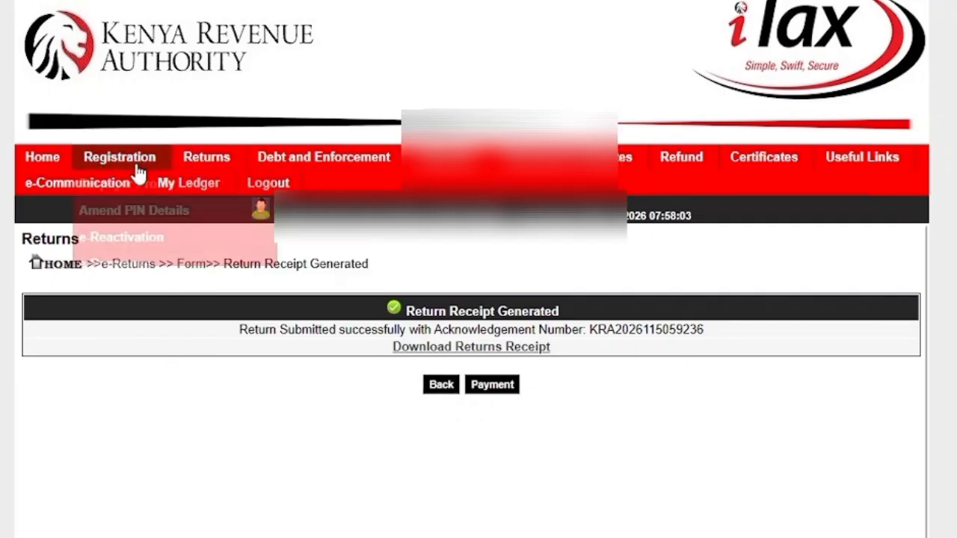
Step: Open the filed returns lookup and filter by tax obligation Income Tax - Resident Individual and return type Original
{"action": "mouse_move", "coordinate": [196, 172]}
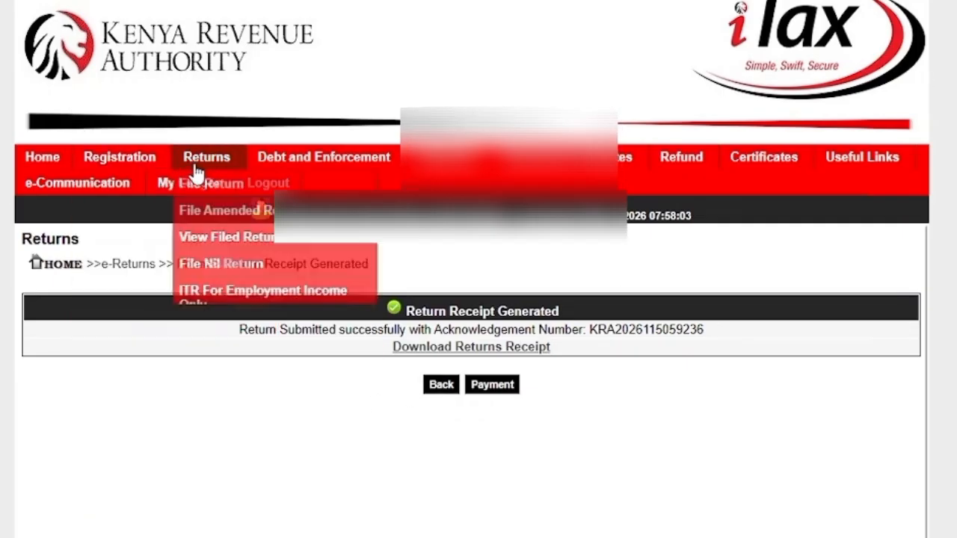
{"action": "left_click", "coordinate": [222, 239]}
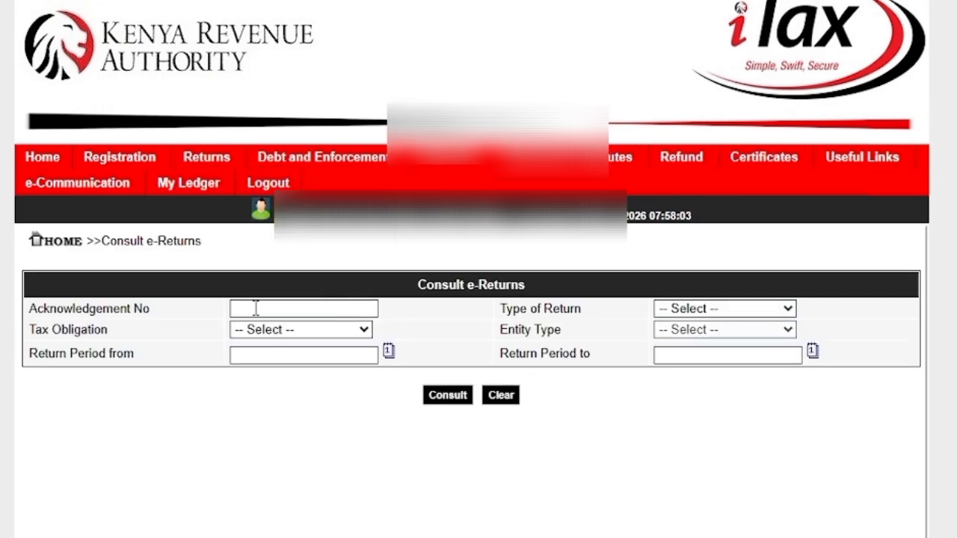
{"action": "left_click", "coordinate": [310, 333]}
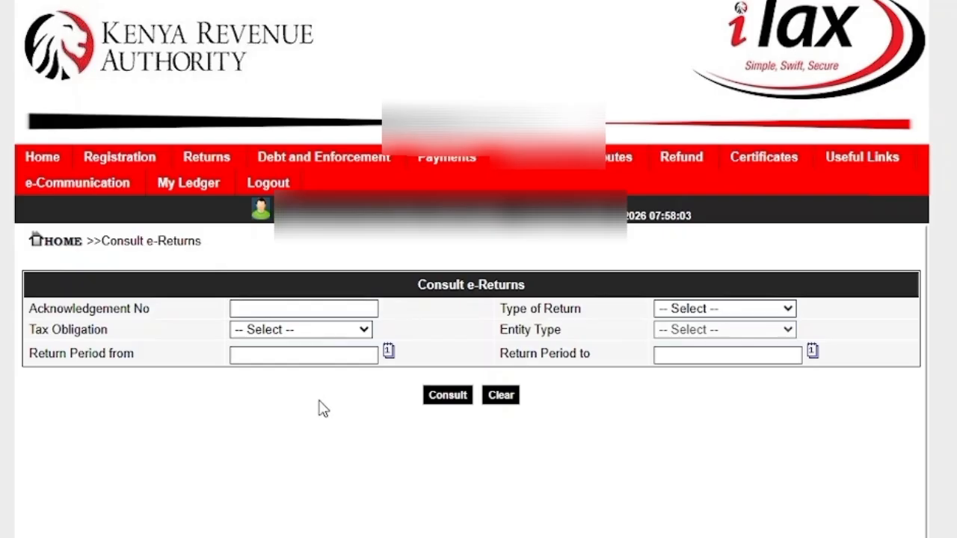
{"action": "left_click", "coordinate": [320, 401]}
{"action": "left_click", "coordinate": [335, 349]}
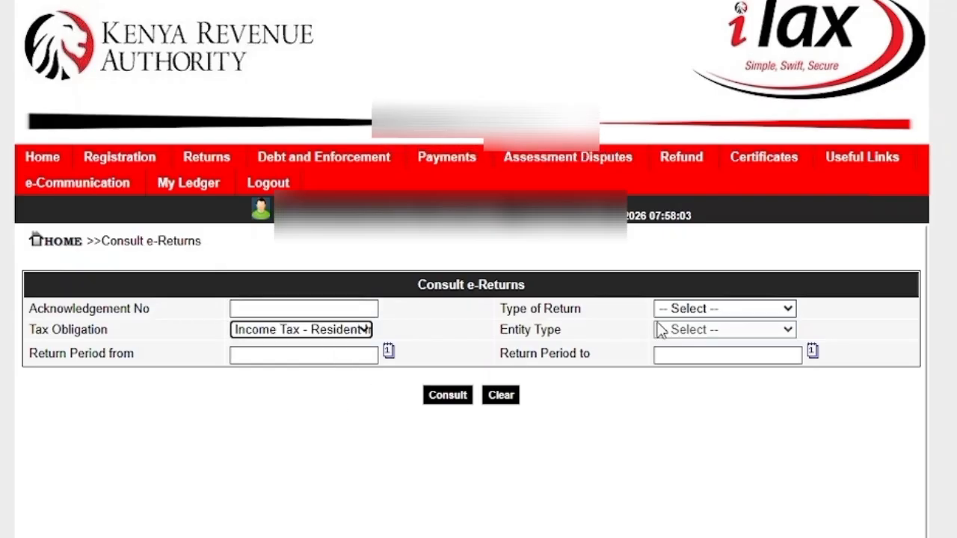
{"action": "left_click", "coordinate": [700, 309]}
{"action": "left_click", "coordinate": [688, 363]}
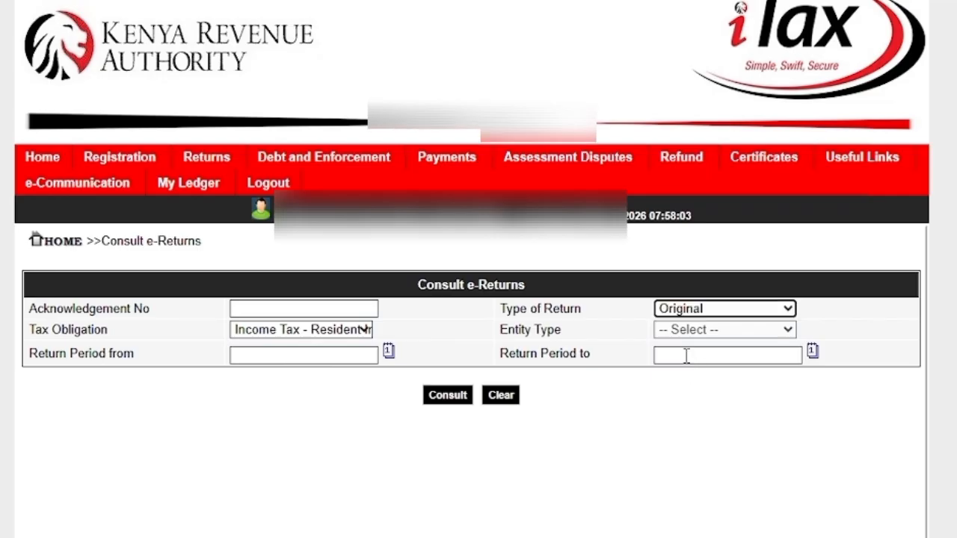
Step: Set the return period for the lookup from 01/01/2025 to 31/12/2025
{"action": "left_click", "coordinate": [336, 356]}
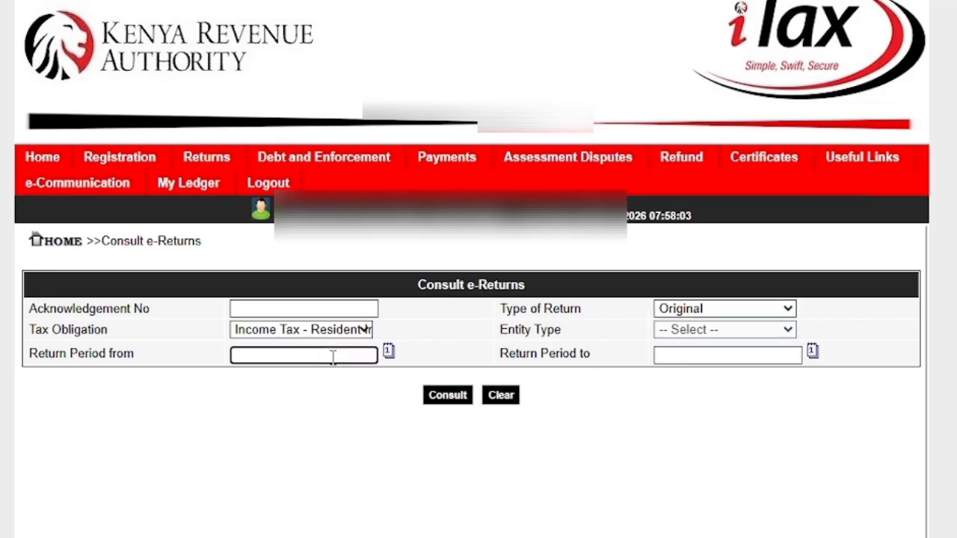
{"action": "type", "text": "01.01.2025"}
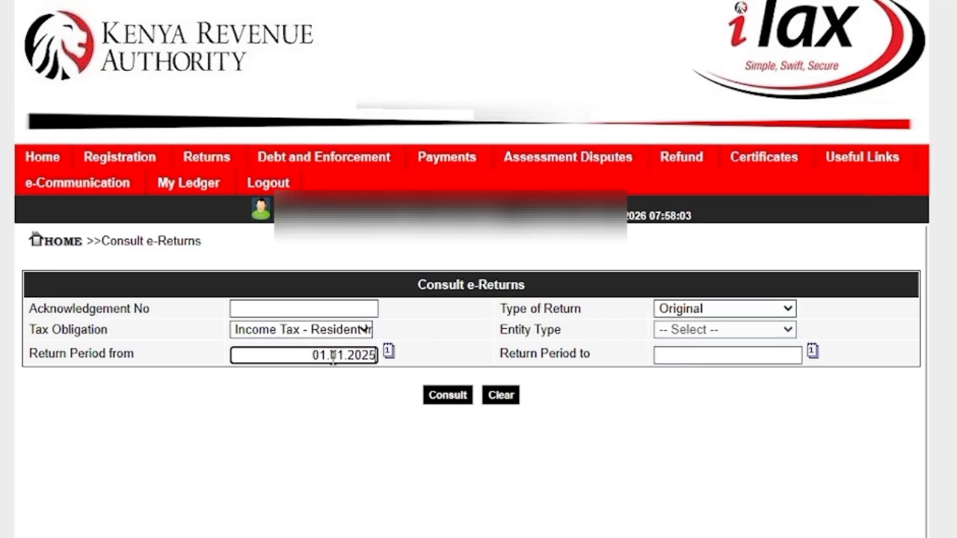
{"action": "key", "text": "Tab"}
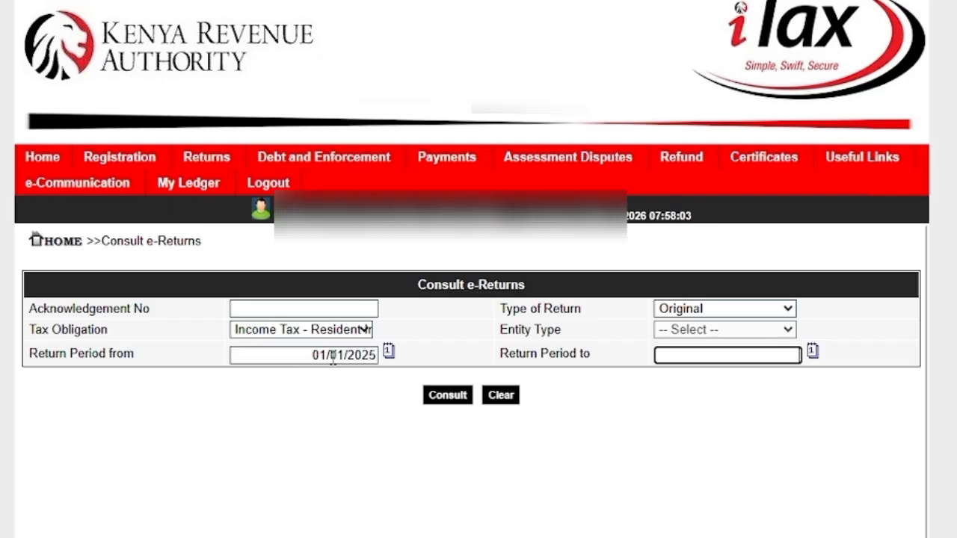
{"action": "type", "text": "31.12.2025"}
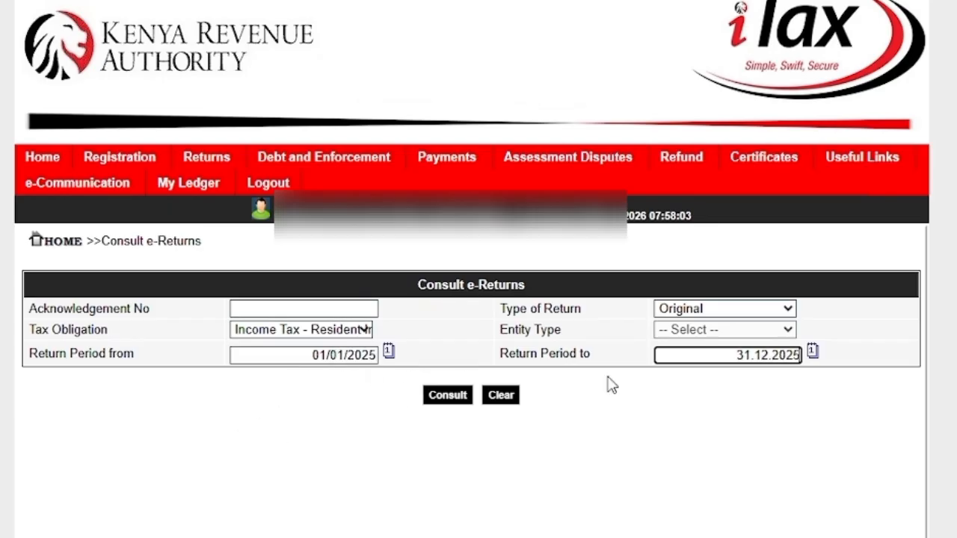
{"action": "left_click", "coordinate": [788, 330]}
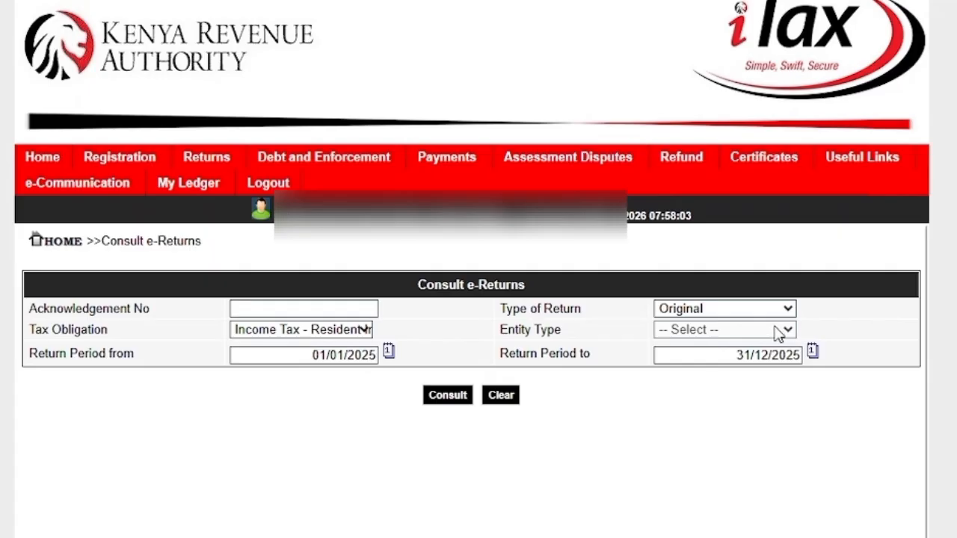
Step: Run the filed returns lookup, confirm it, and open the 2025 return from the results
{"action": "left_click", "coordinate": [451, 398]}
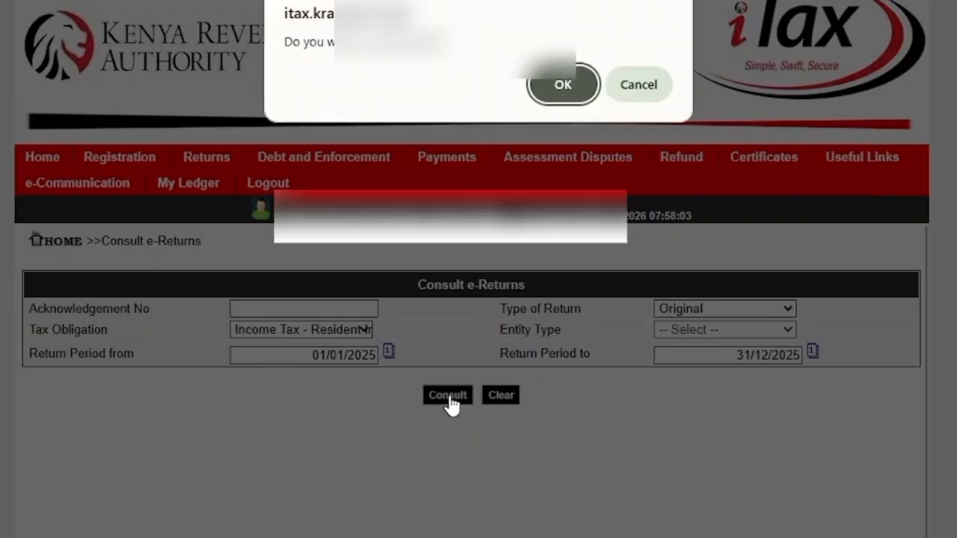
{"action": "left_click", "coordinate": [566, 84]}
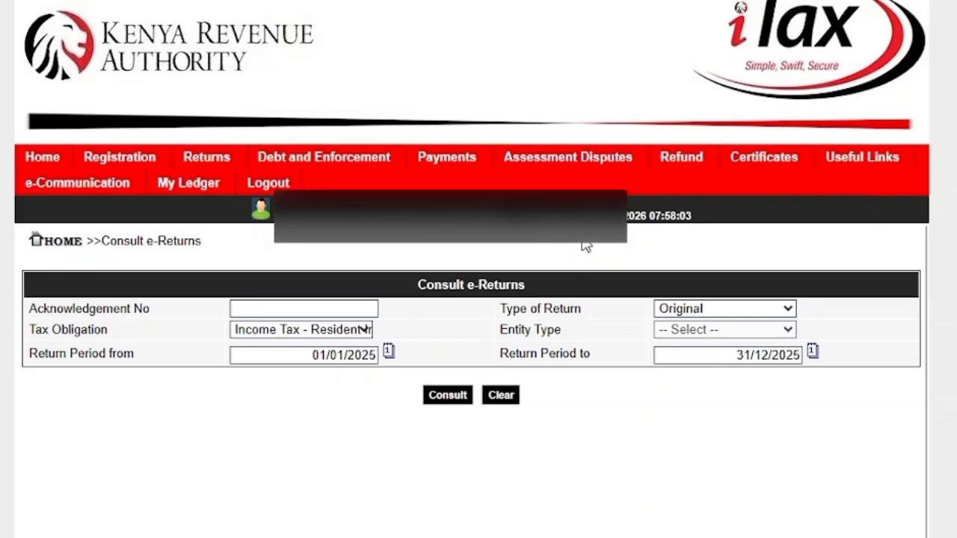
{"action": "scroll", "coordinate": [562, 374], "scroll_direction": "down", "scroll_amount": 2}
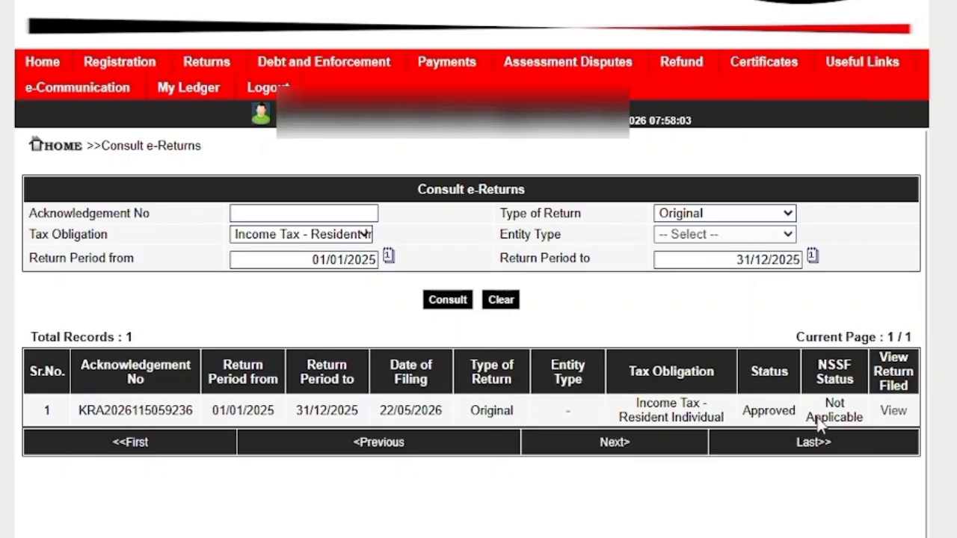
{"action": "left_click", "coordinate": [893, 412]}
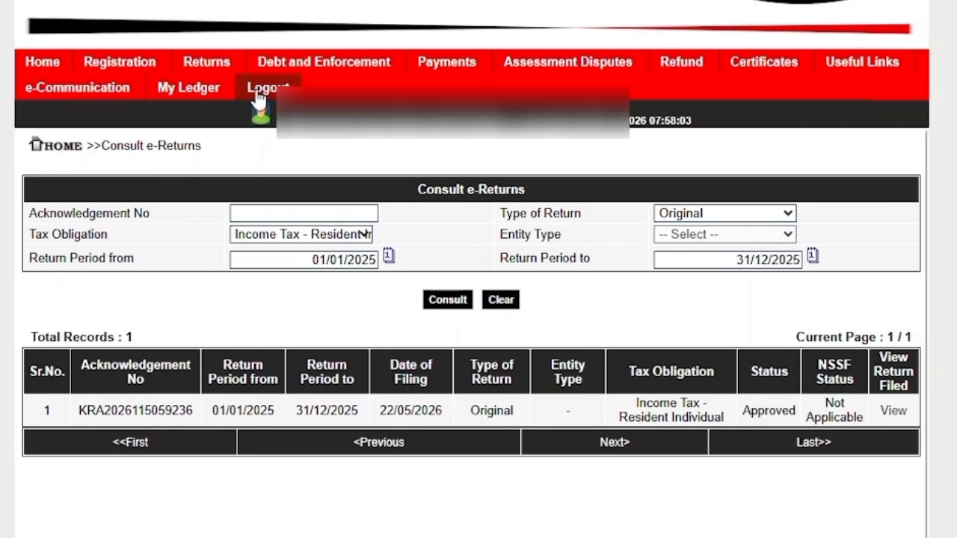
Step: Return to the Integrated iTax Dashboard and log out of the taxpayer's account
{"action": "scroll", "coordinate": [64, 160], "scroll_direction": "up", "scroll_amount": 2}
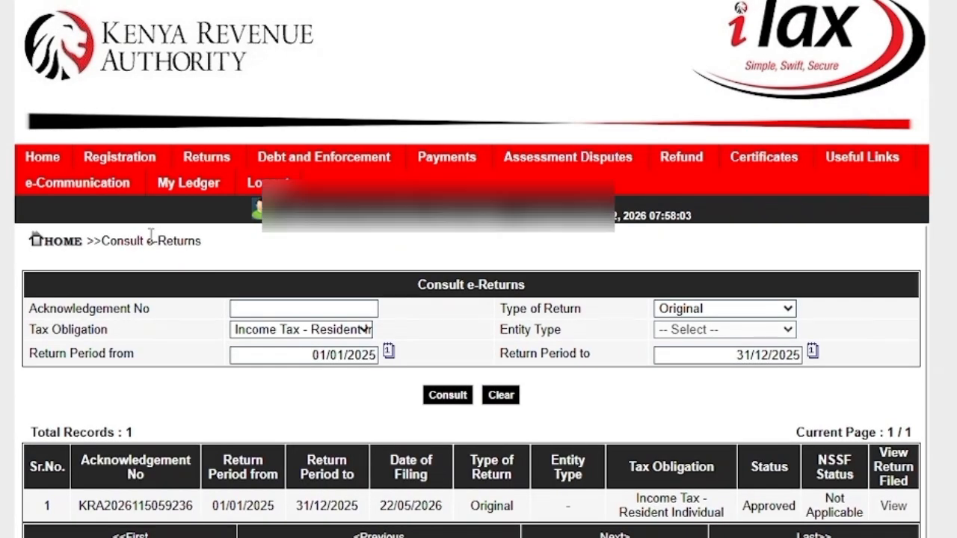
{"action": "mouse_move", "coordinate": [188, 193]}
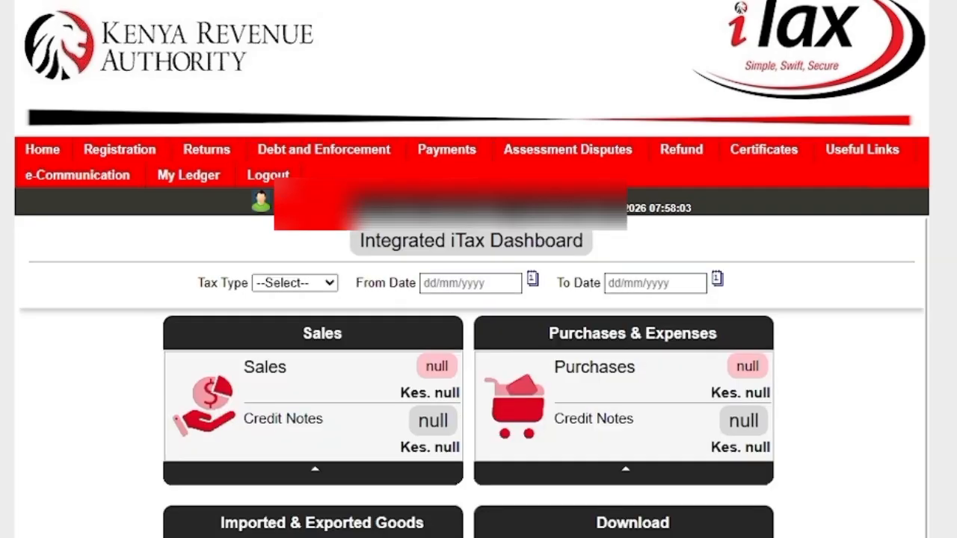
{"action": "left_click", "coordinate": [268, 176]}
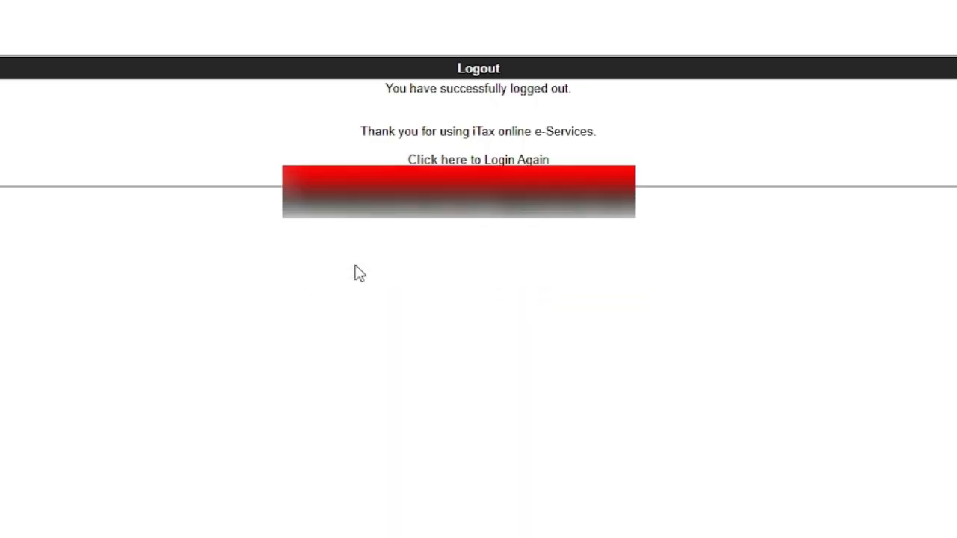